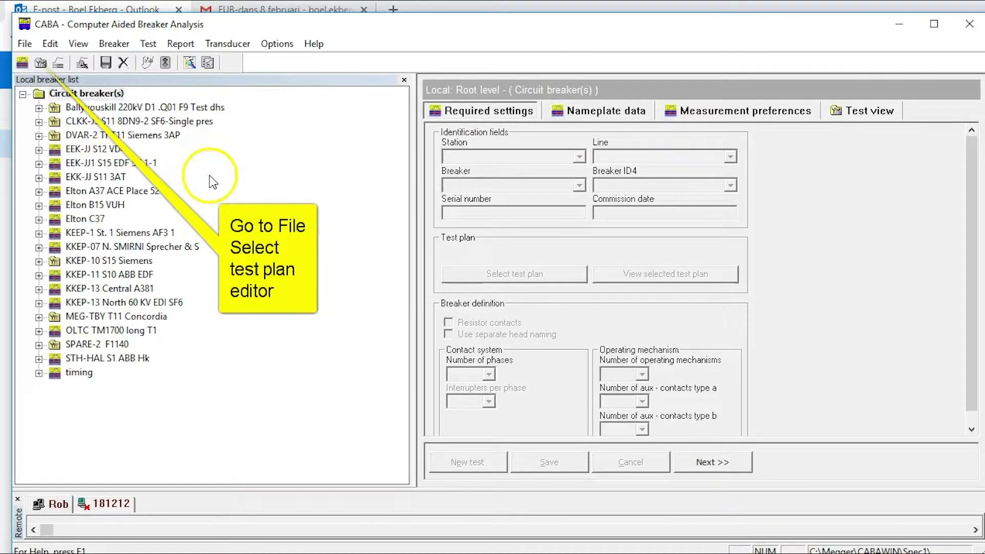
- Open the Test Plan Editor from the File menu and start a new breaker definition
left_click(24, 46)
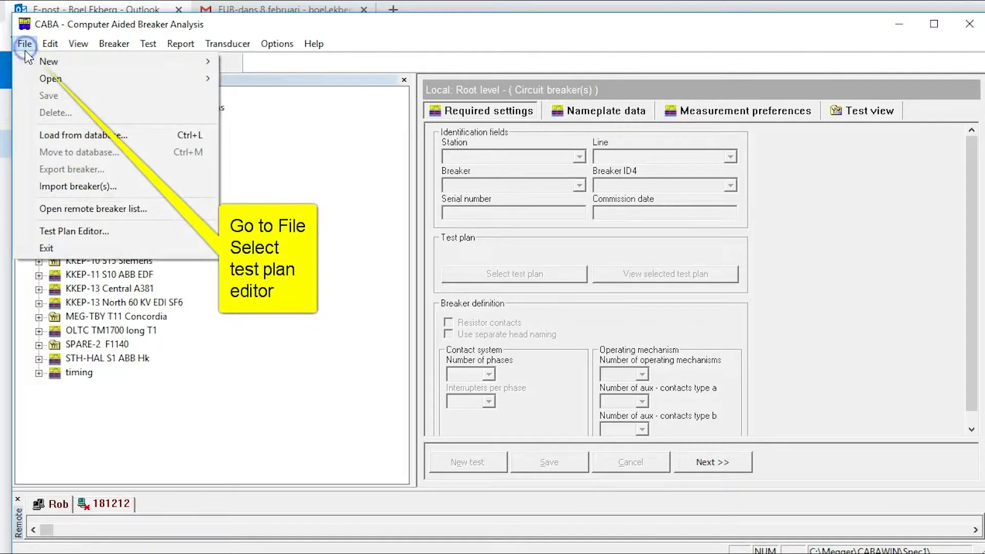
left_click(73, 231)
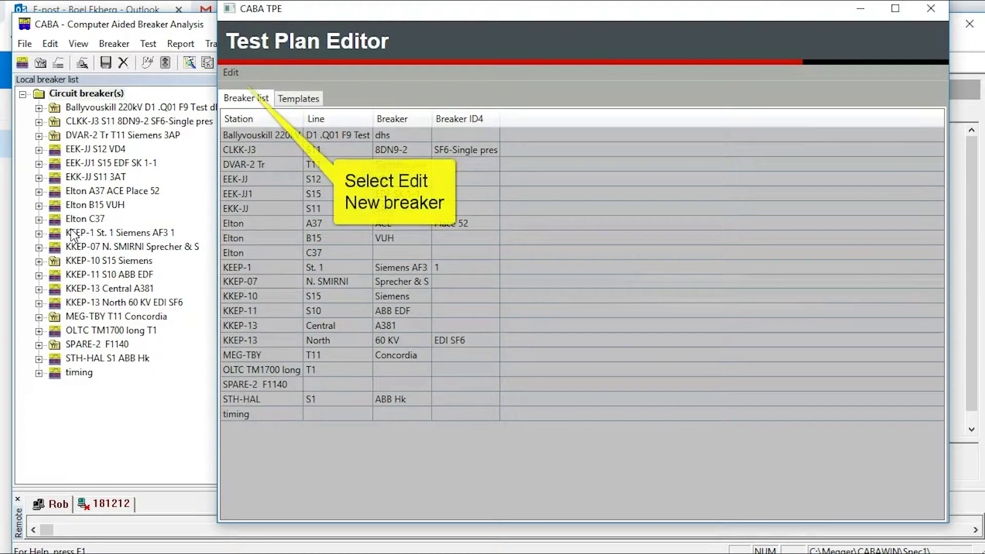
left_click(231, 73)
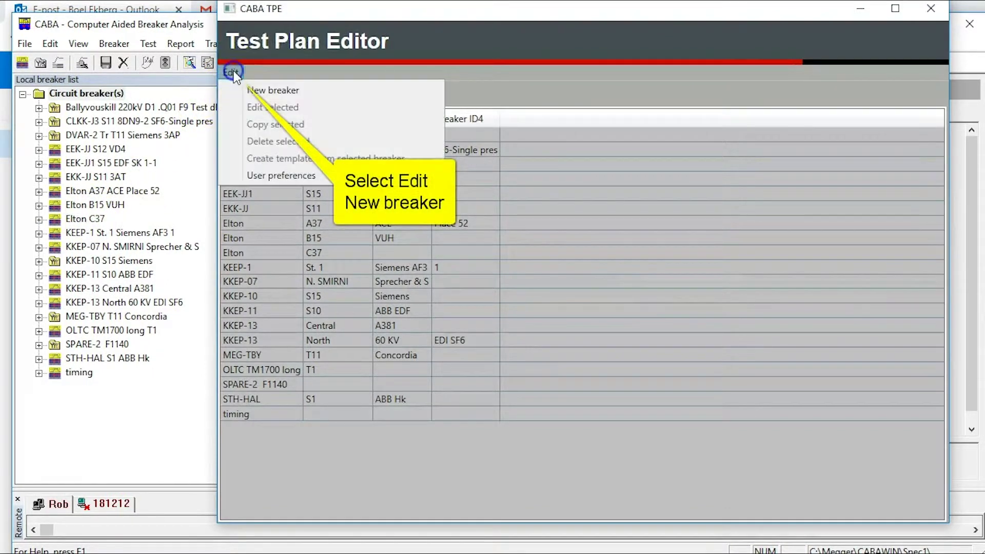
left_click(256, 90)
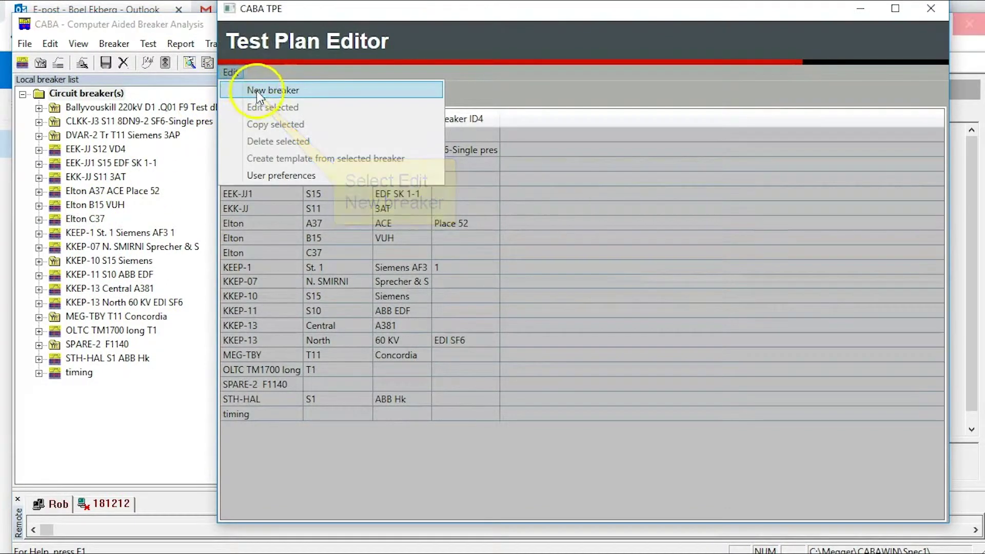
- Enter 'CB simulator' as the station name and keep the phase count at 3
left_click(295, 143)
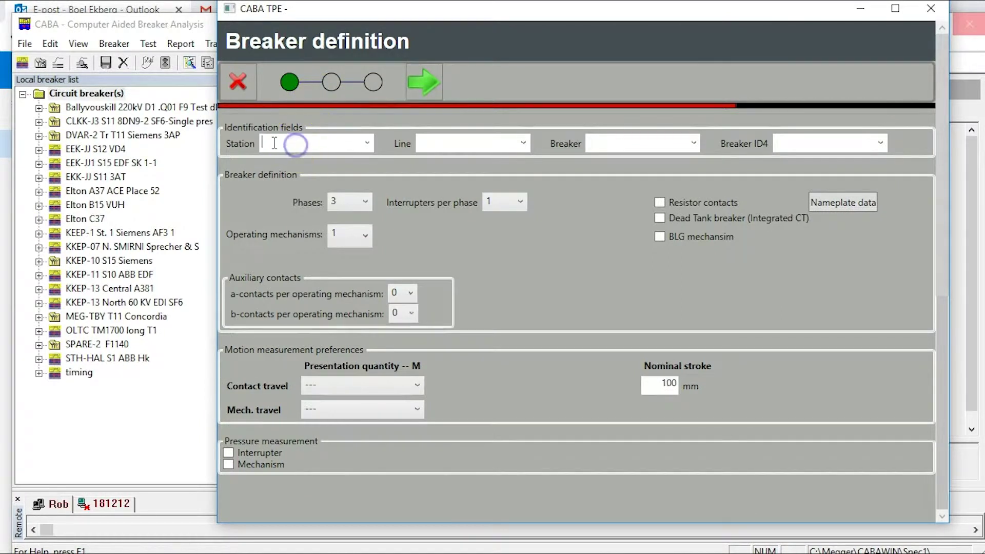
type("CB")
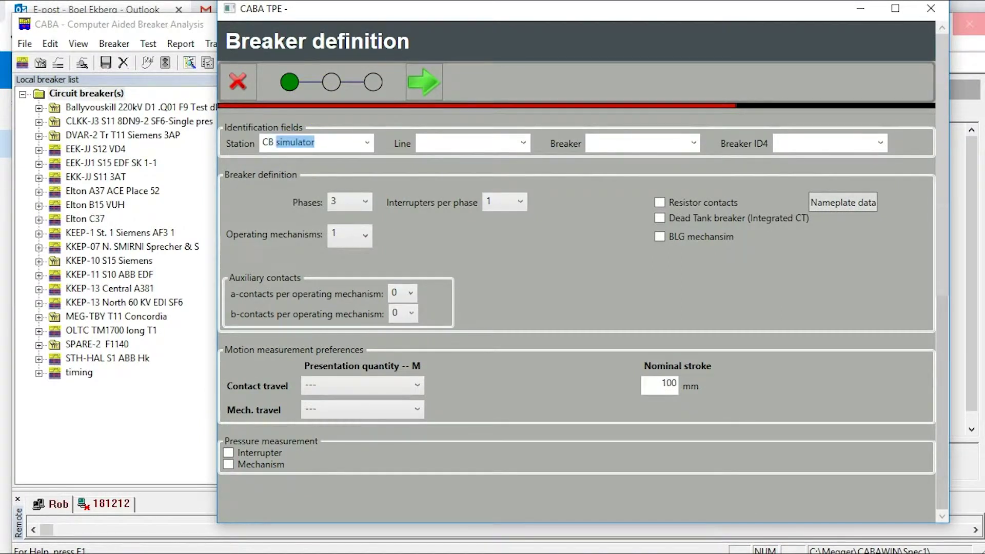
type(" simulator")
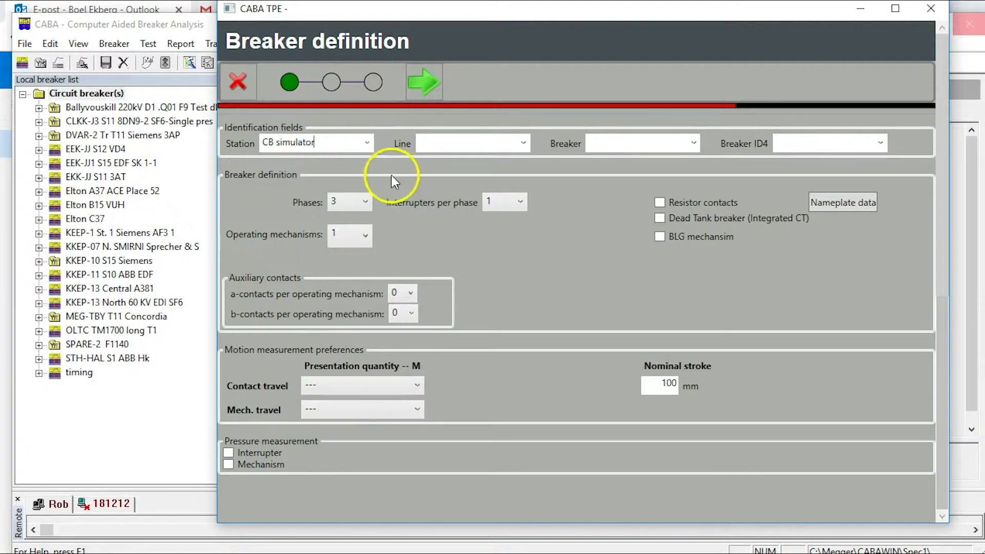
left_click(353, 210)
left_click(353, 211)
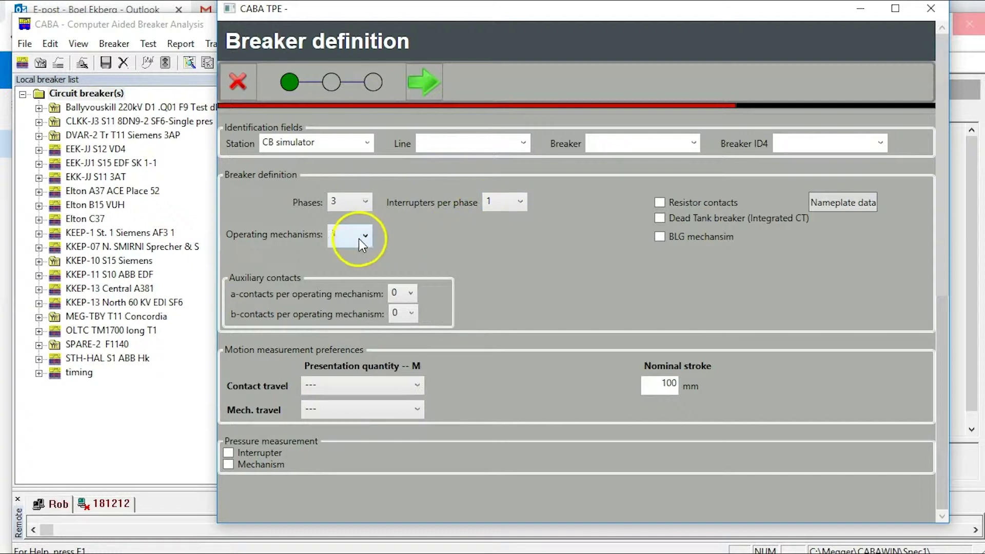
- Set one a-contact and one b-contact per operating mechanism
left_click(410, 294)
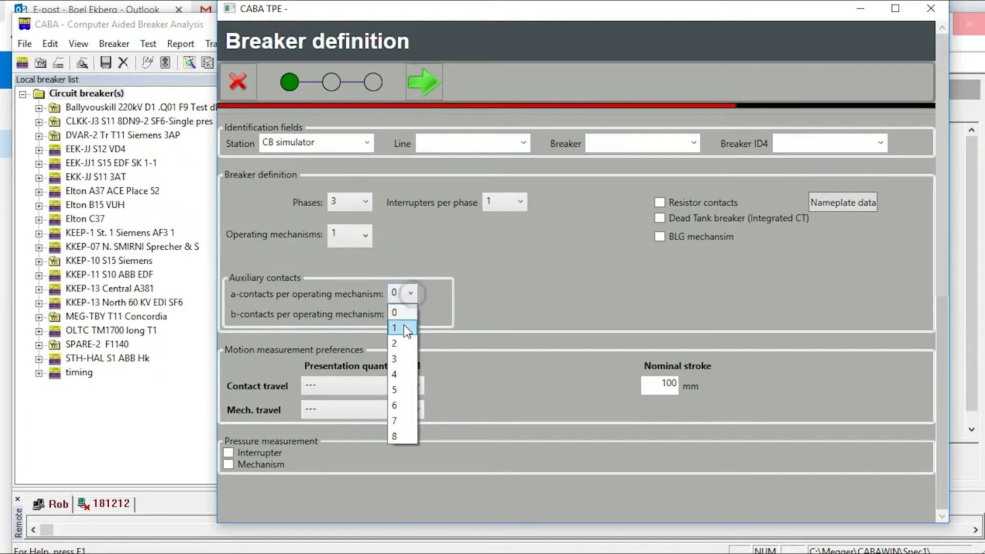
left_click(404, 328)
left_click(411, 314)
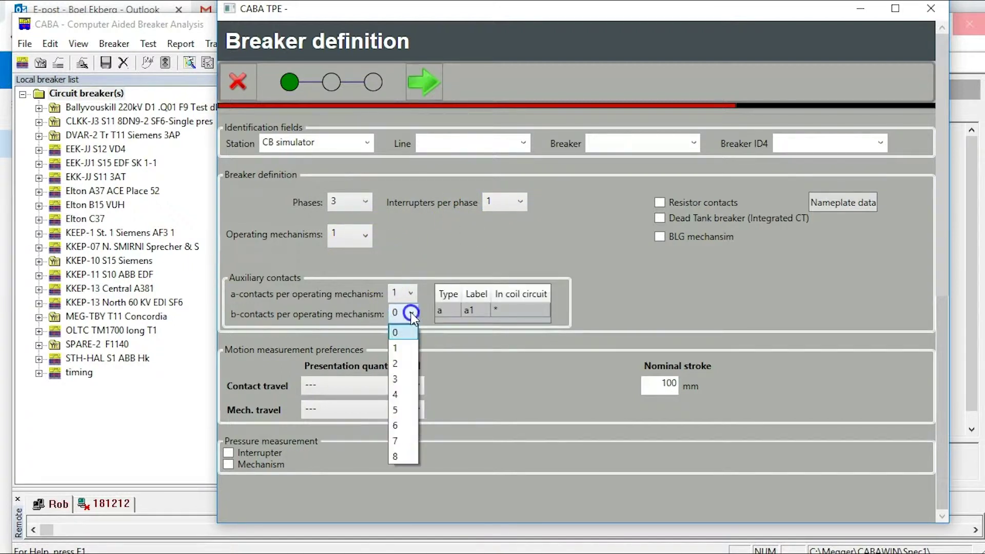
left_click(408, 348)
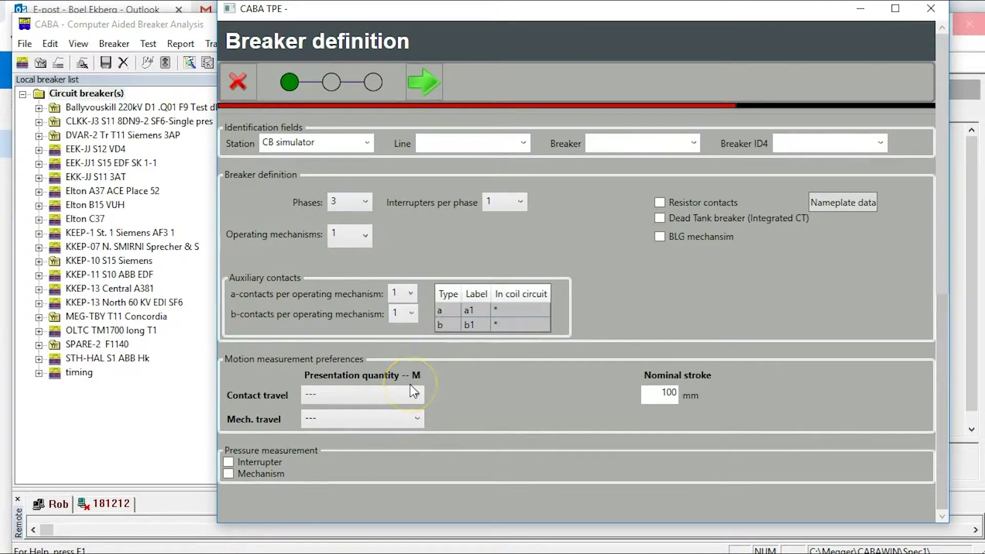
- Measure contact travel as relative distance with a 15 mm nominal stroke
left_click(418, 395)
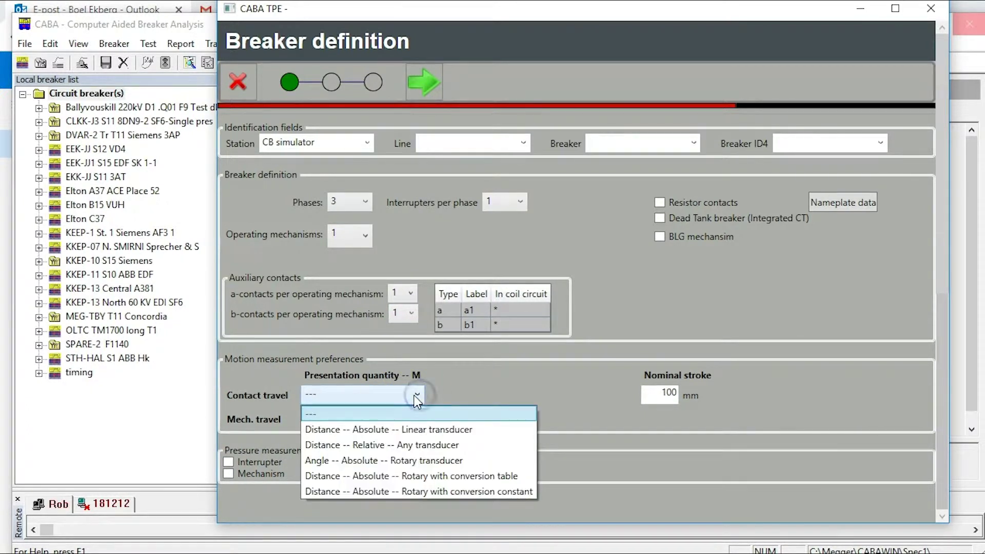
left_click(416, 444)
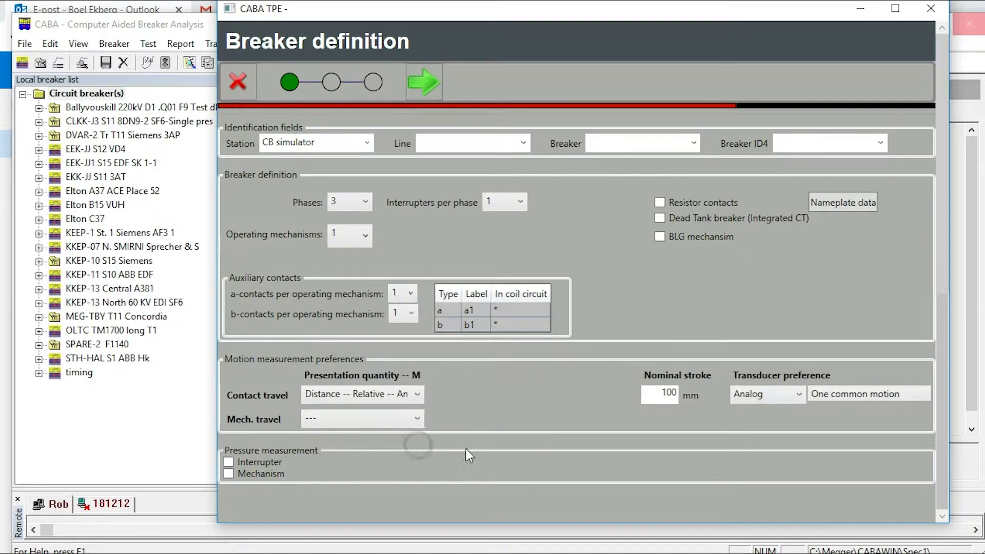
left_click(662, 392)
key("BackSpace")
key("BackSpace")
key("BackSpace")
type("15")
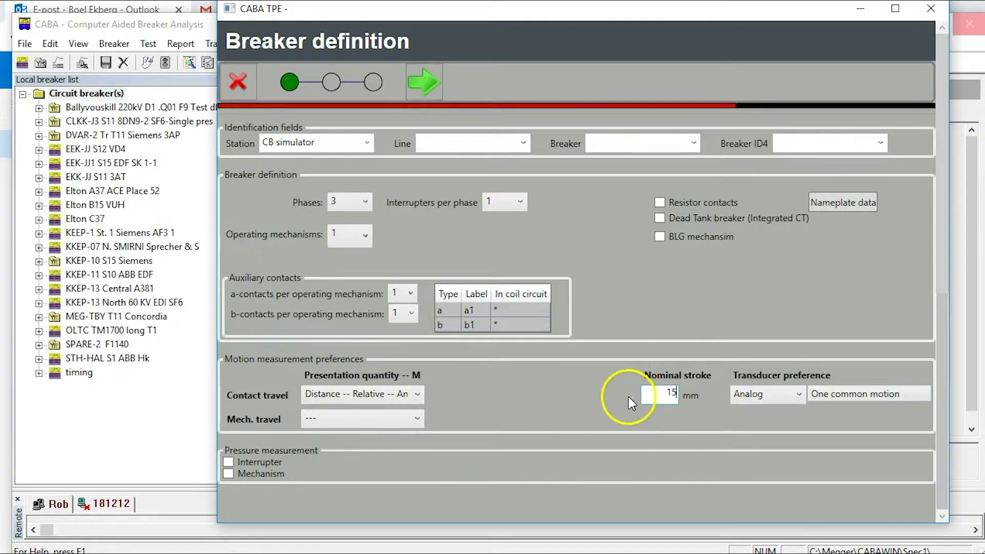
- On the General settings page, set measurement time before trig to 100 ms
left_click(435, 76)
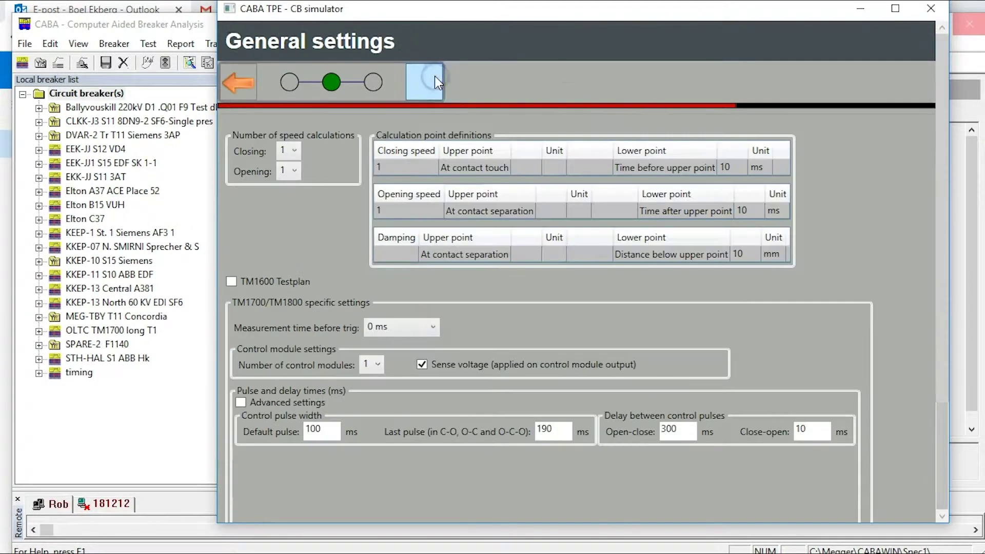
left_click(434, 326)
left_click(427, 362)
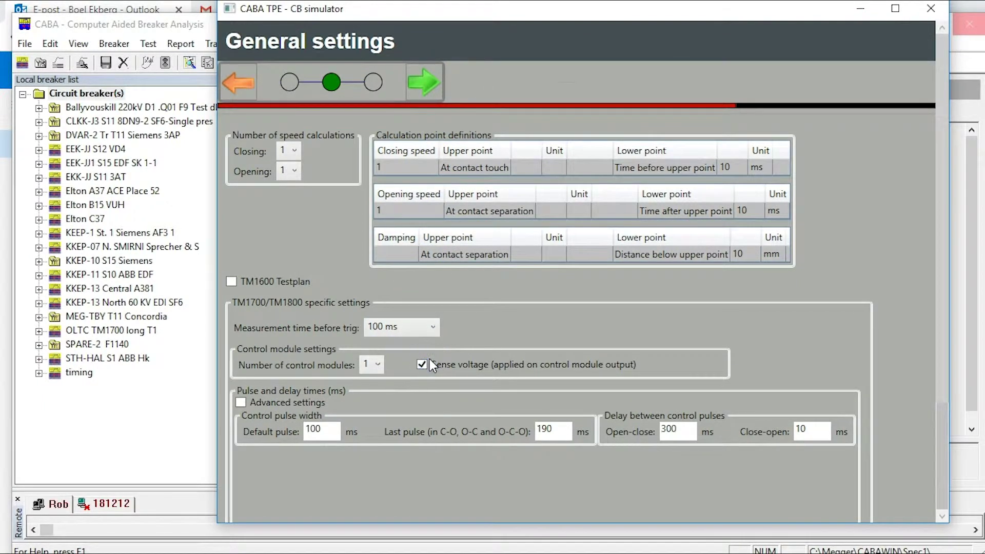
- Set both default and last pulses to 50 ms and review the open-close and close-open delays
double_click(320, 430)
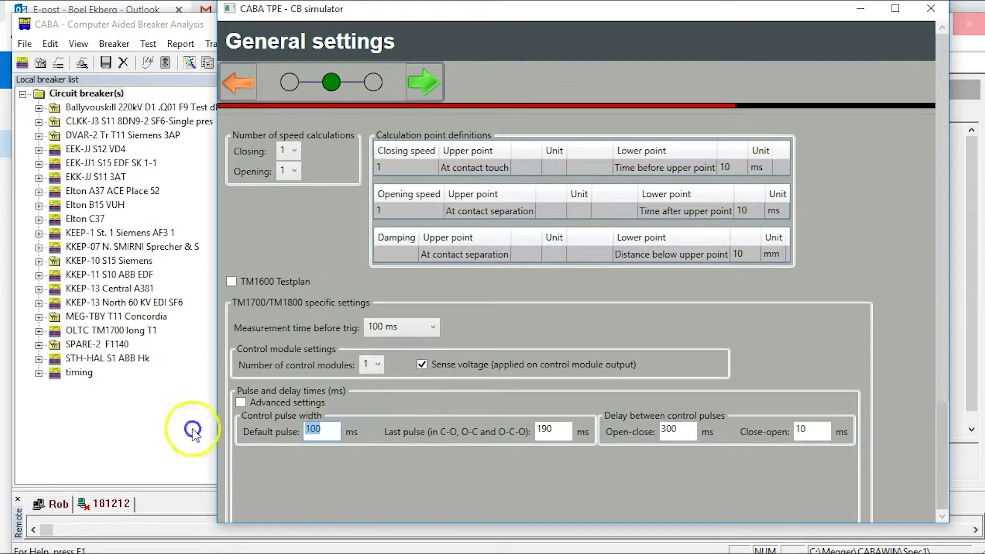
type("50")
key("Tab")
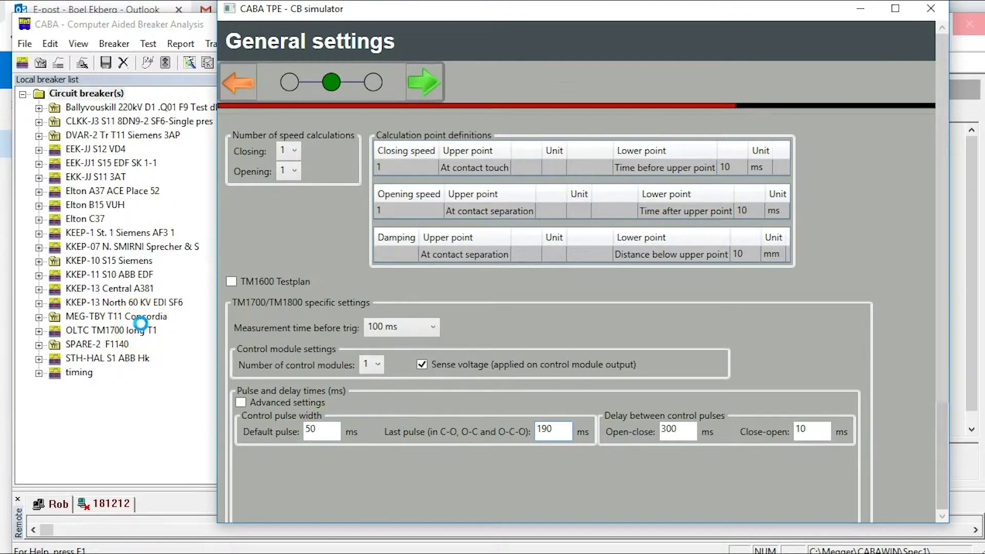
key("shift+End")
type("50")
left_click(679, 434)
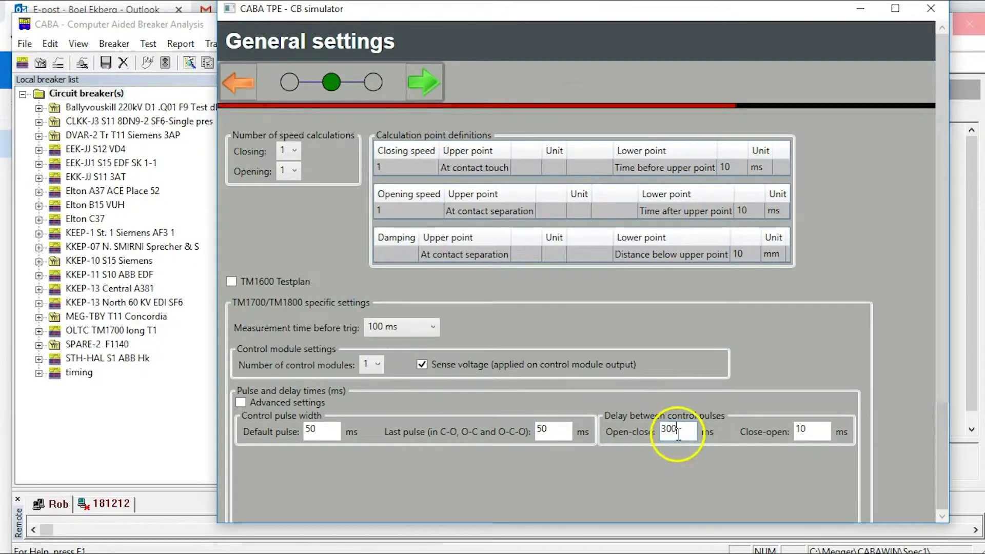
left_click(809, 427)
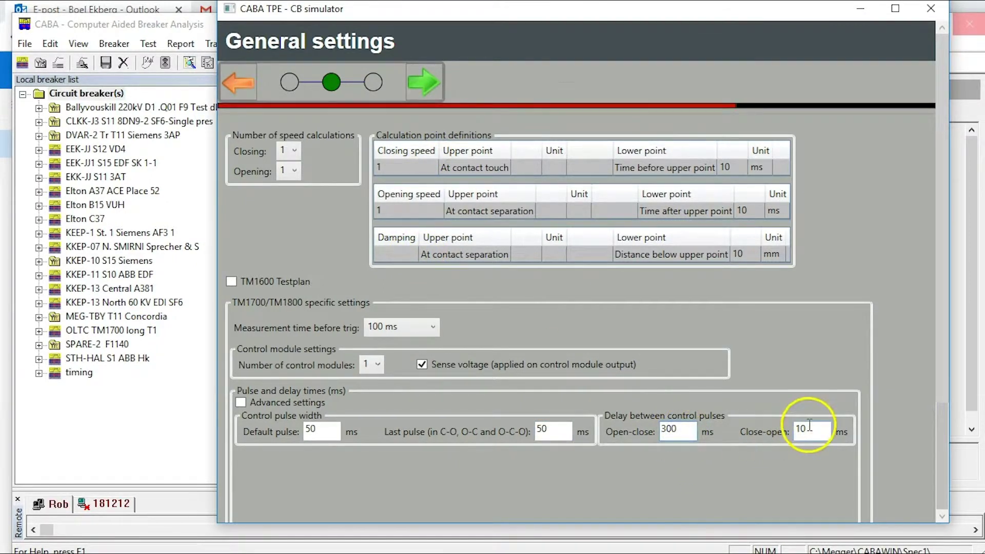
- Add a Close operation that lists selected parameters with pass/fail limits in report order
left_click(425, 76)
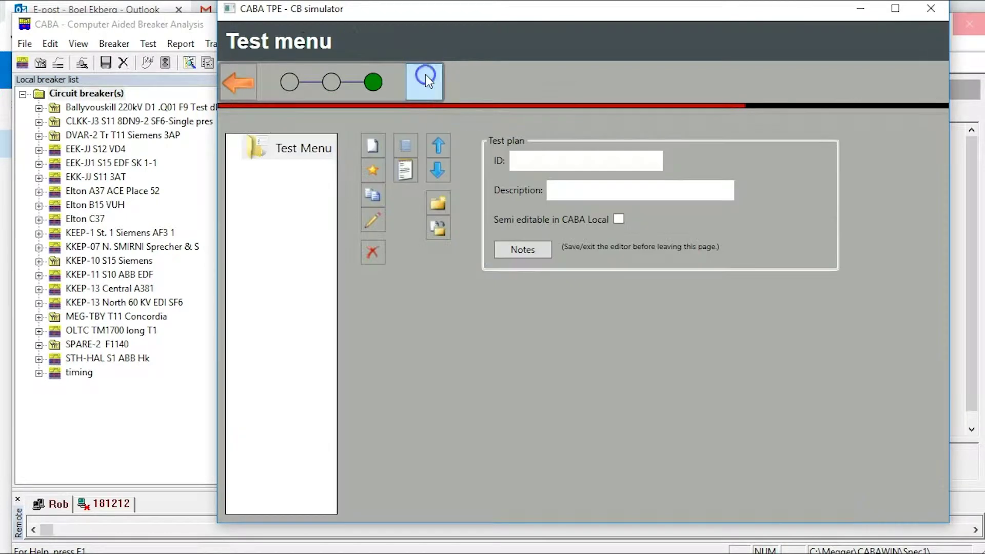
left_click(380, 145)
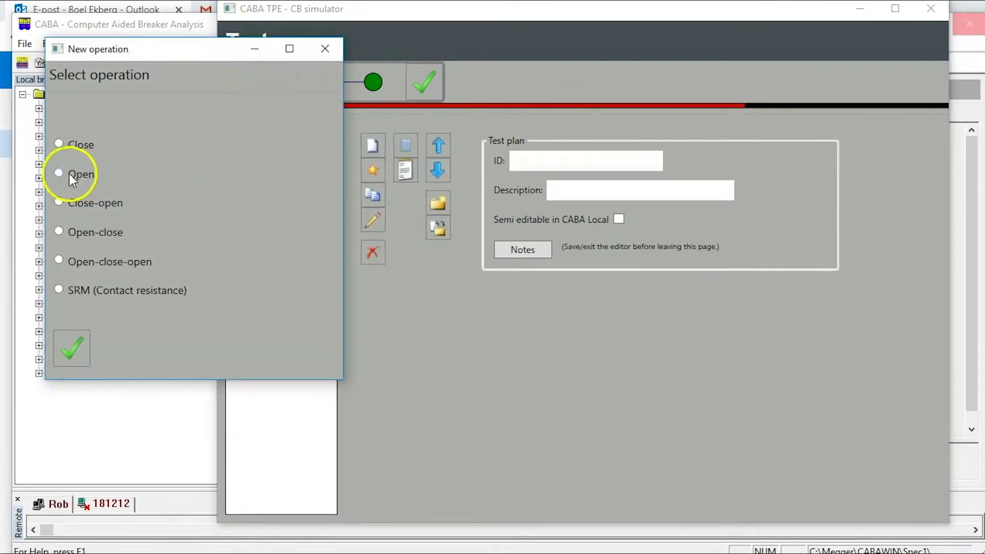
left_click(79, 148)
left_click(87, 334)
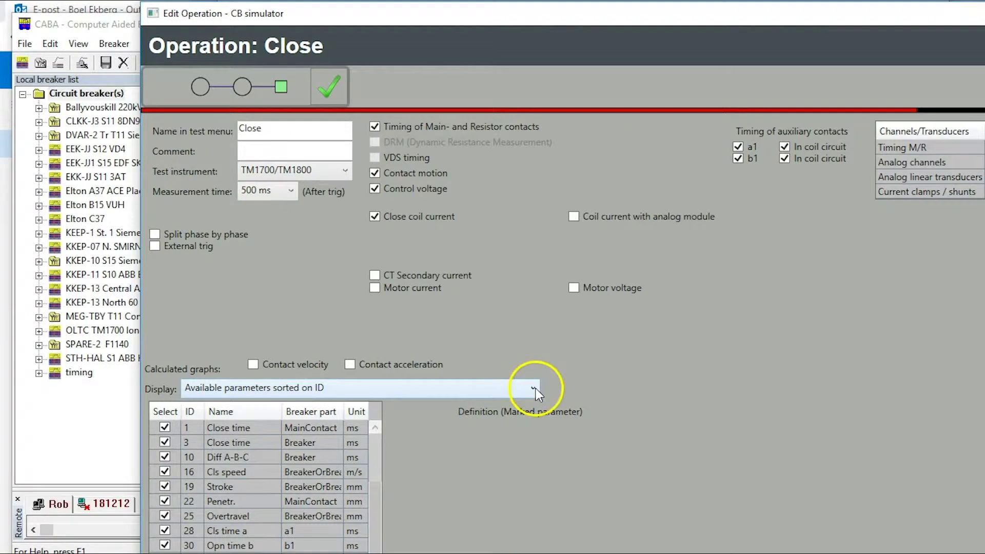
left_click(534, 388)
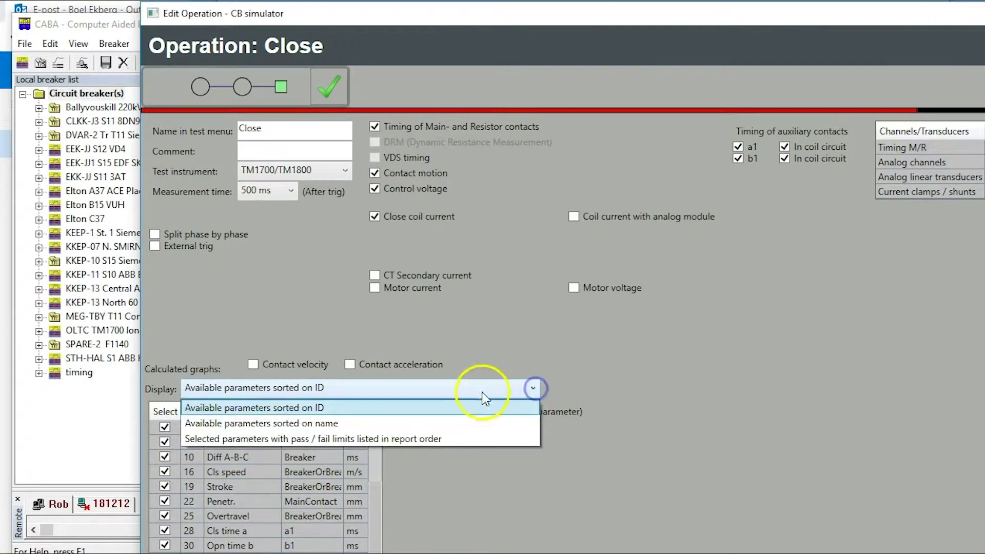
left_click(438, 439)
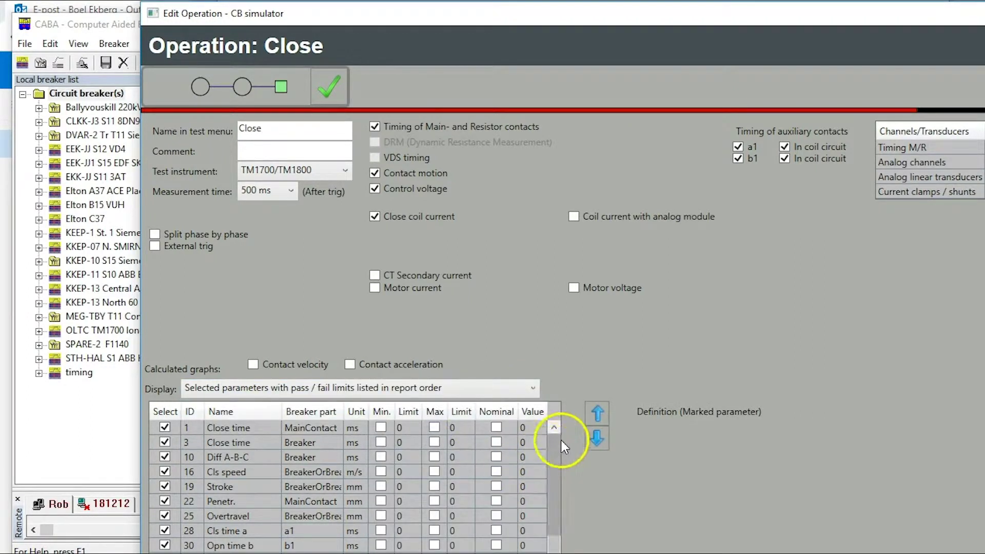
left_click_drag(556, 466, 557, 547)
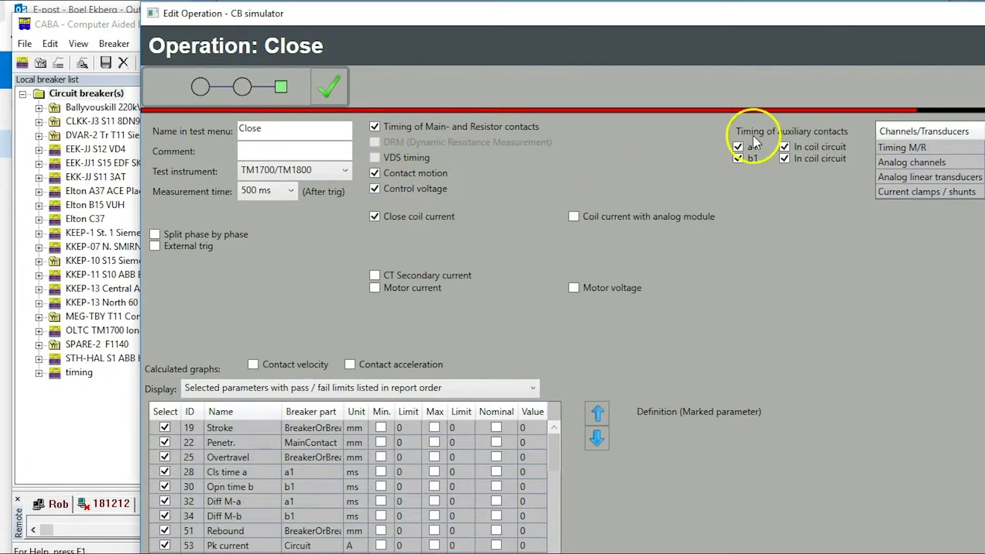
left_click(327, 90)
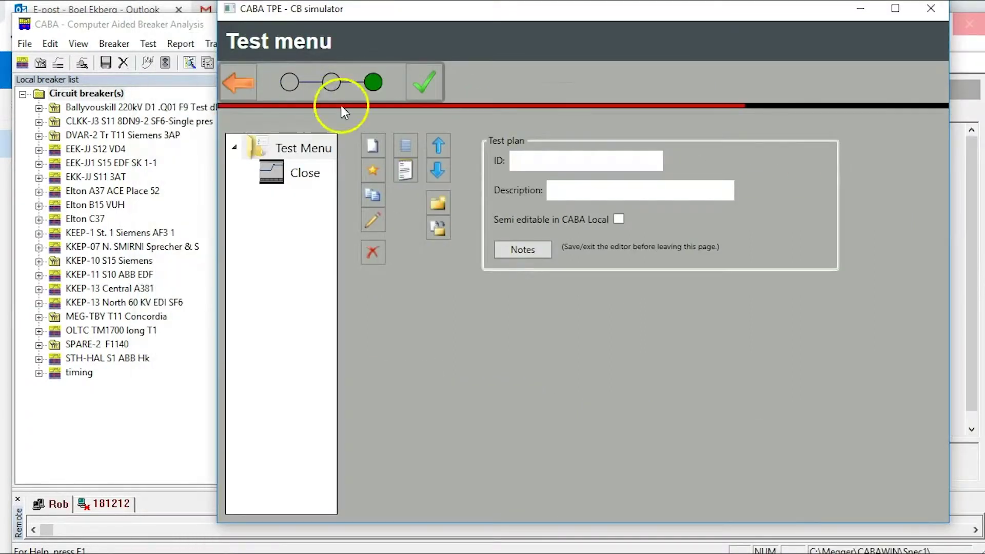
- Add an Open operation that shows selected parameters with pass/fail limits
left_click(366, 145)
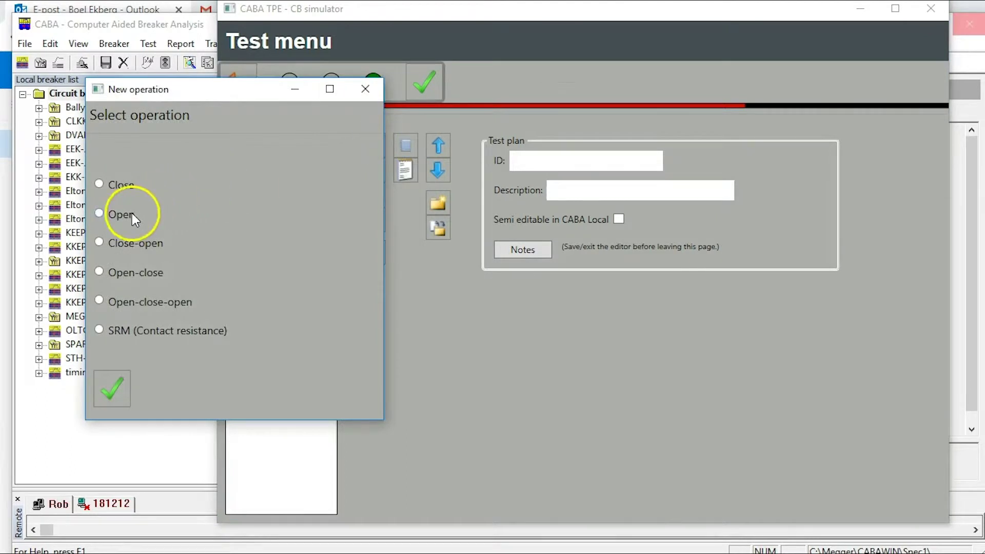
left_click(111, 390)
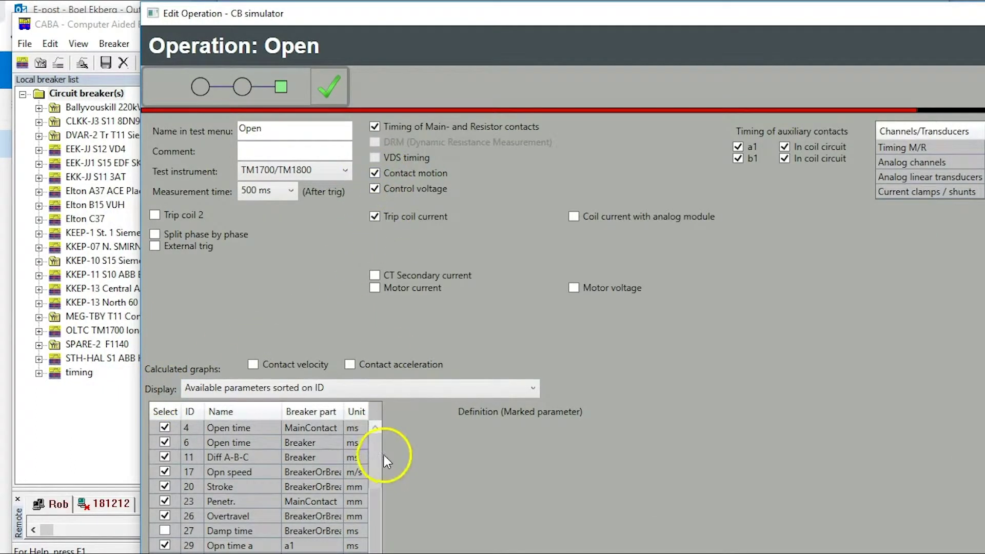
left_click(353, 388)
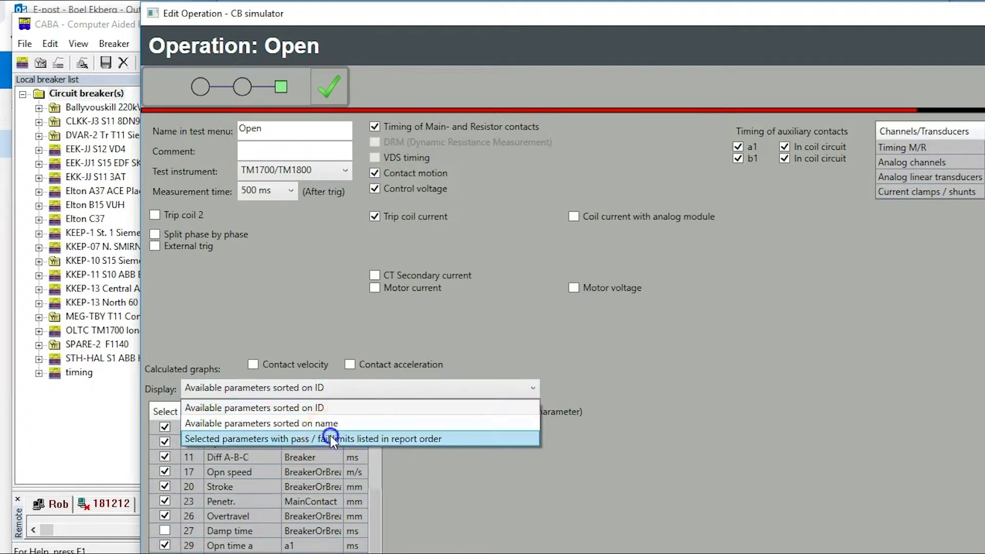
left_click(330, 438)
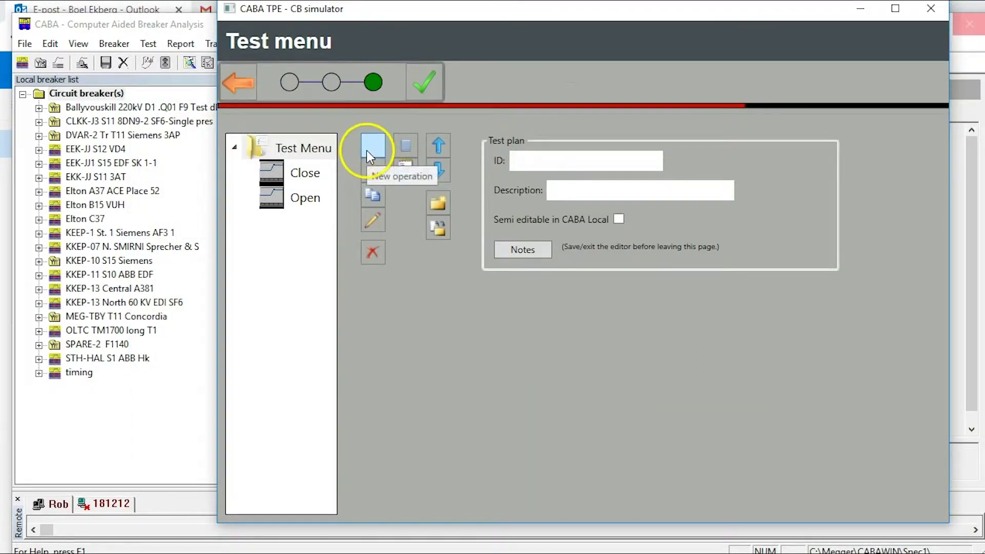
- Add an Open operation named 'Open 2' with Trip coil 2 enabled and pass/fail-limit display
left_click(367, 151)
left_click(162, 257)
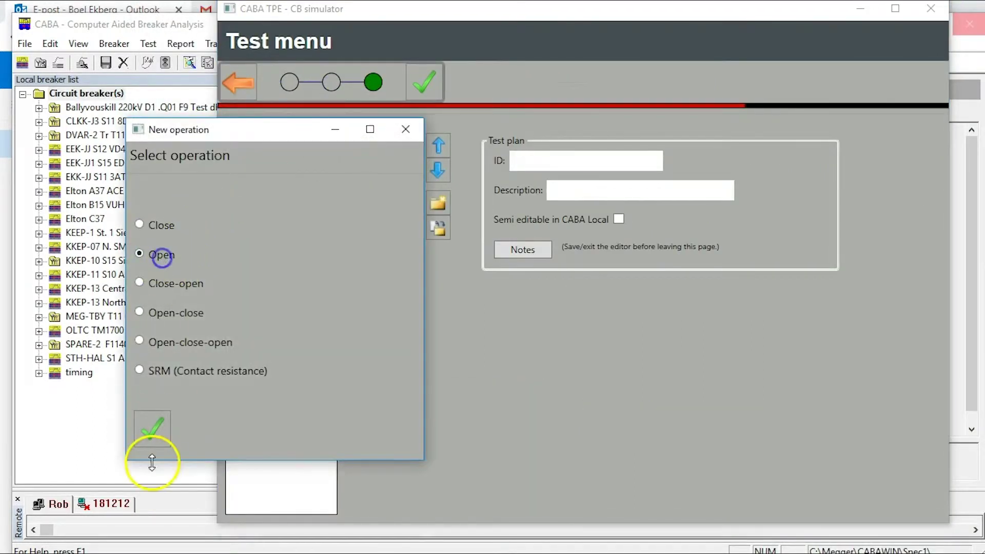
left_click(152, 429)
left_click(275, 129)
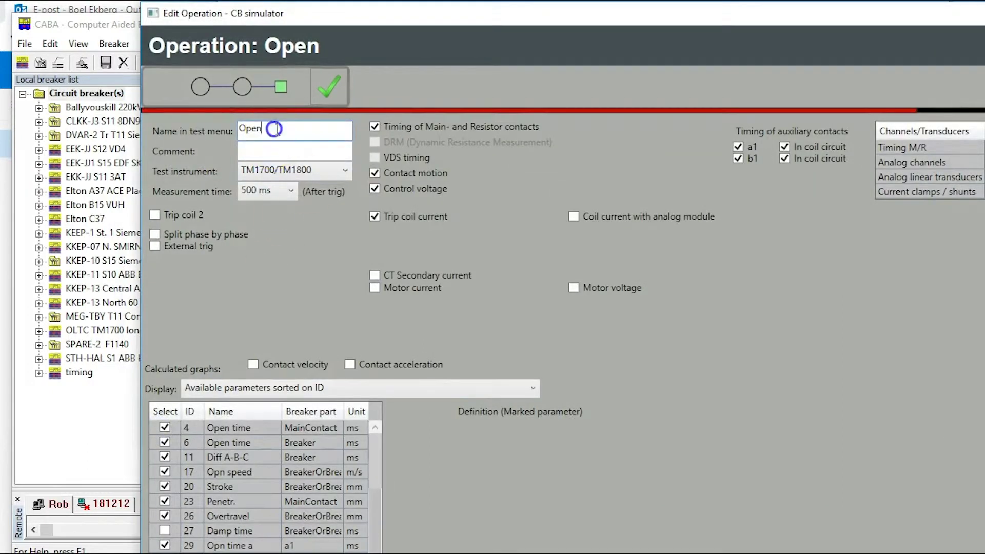
type("2")
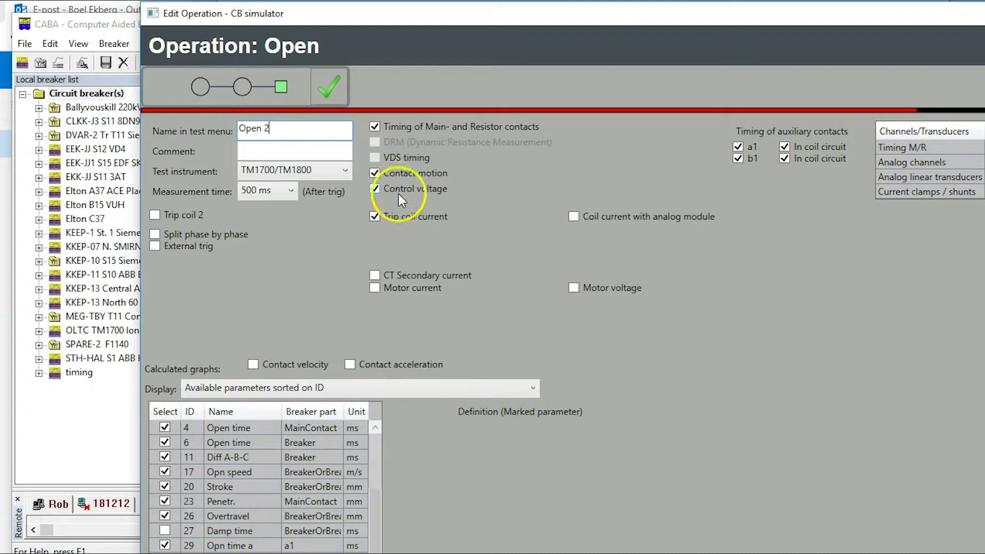
left_click(154, 215)
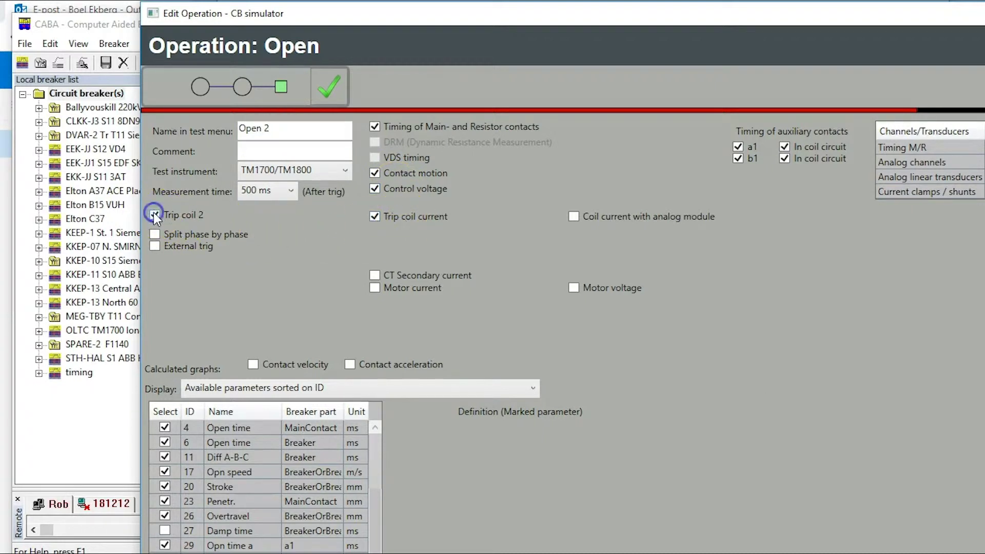
left_click(350, 388)
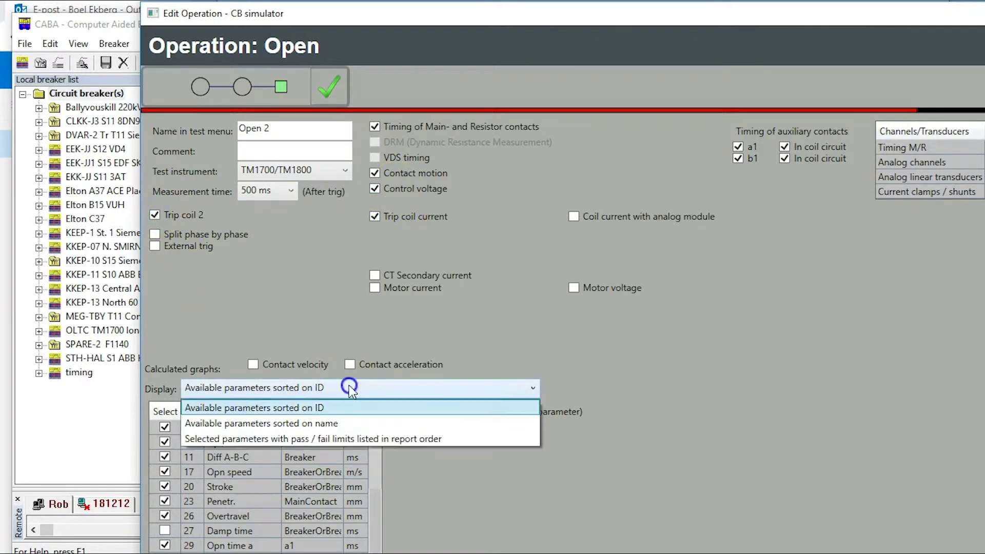
left_click(330, 438)
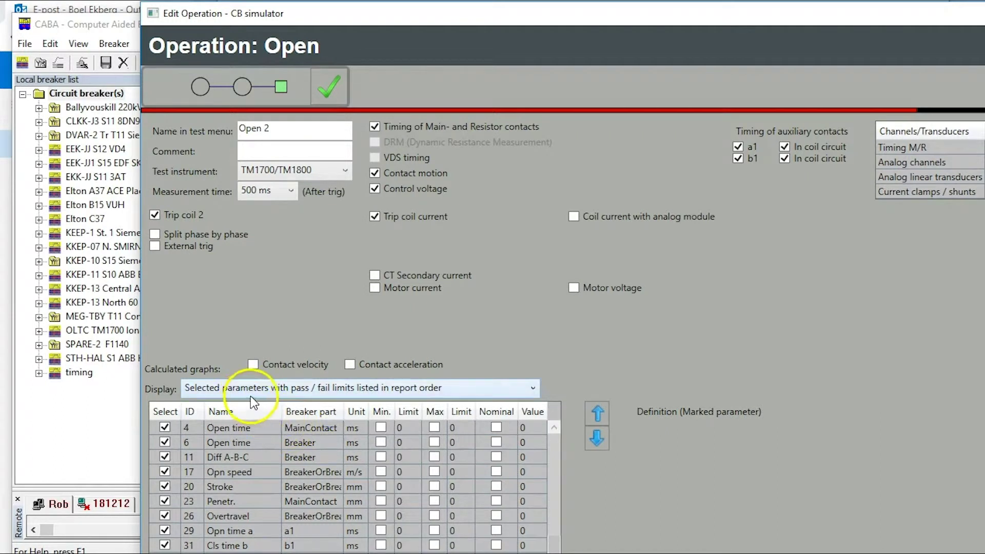
left_click(326, 88)
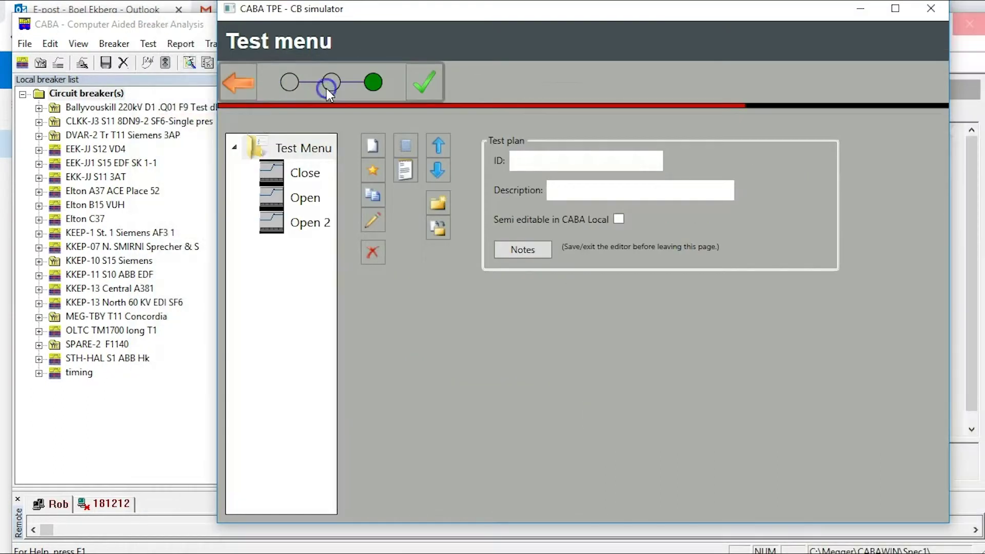
- Add a Close-open operation with Trip coil 2 off and pass/fail-limit parameter display
left_click(374, 144)
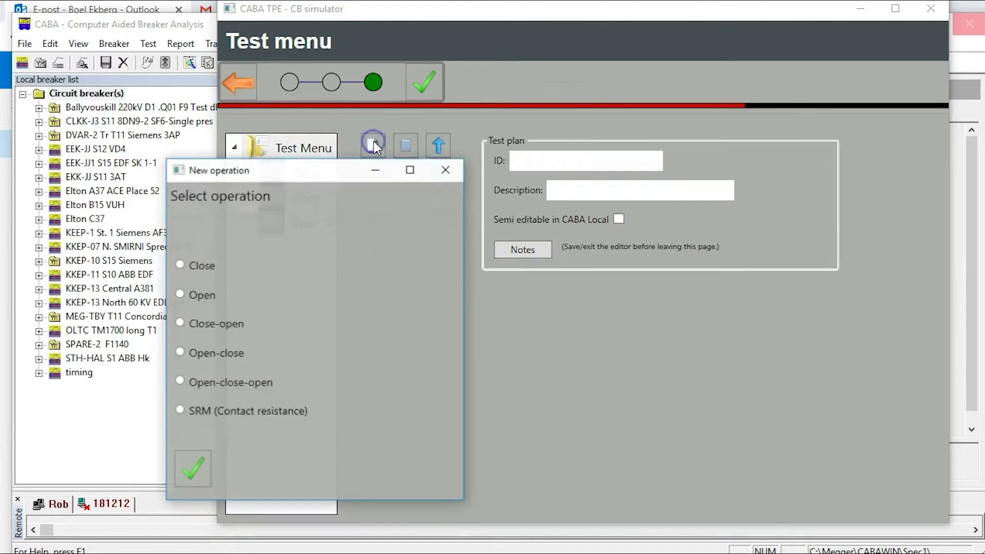
left_click(207, 326)
left_click(196, 470)
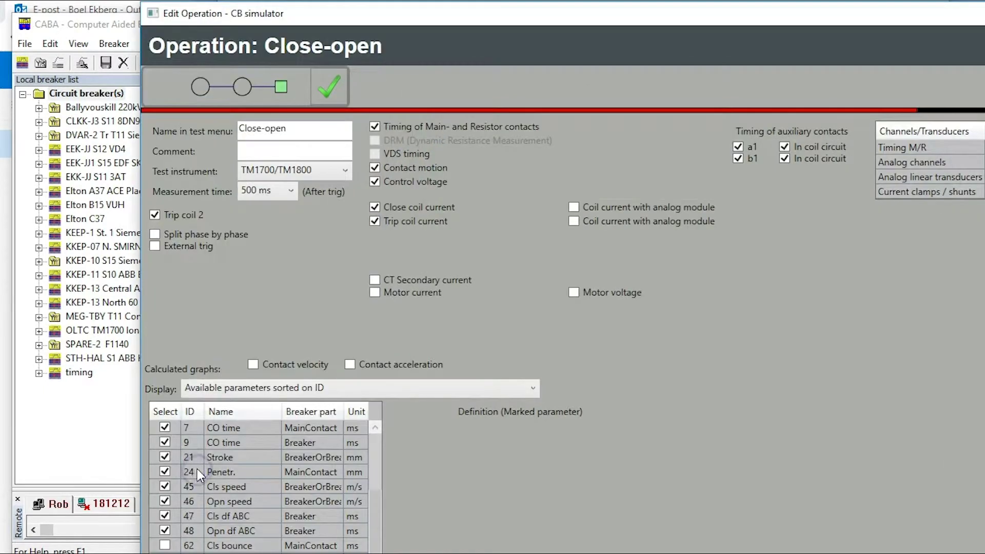
left_click(174, 235)
left_click(156, 219)
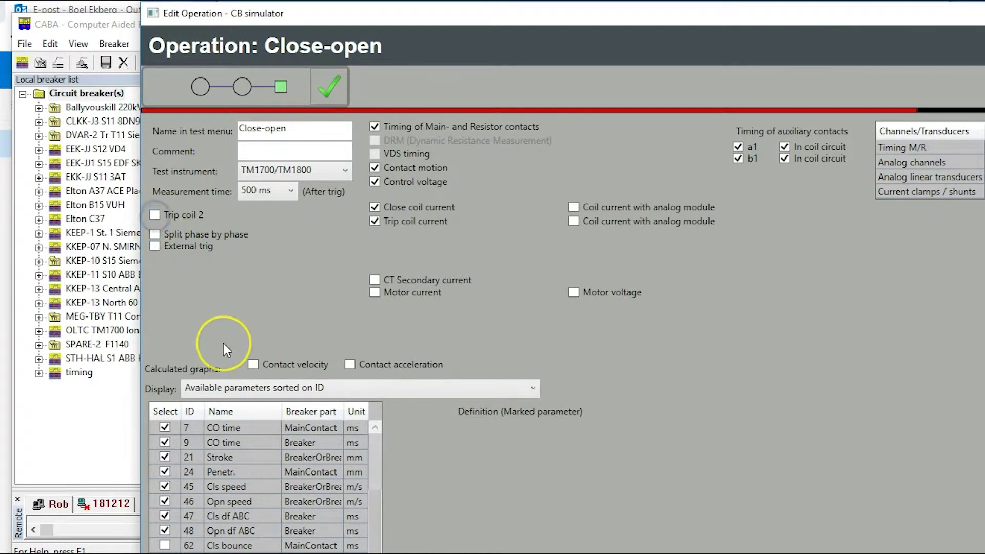
left_click(387, 288)
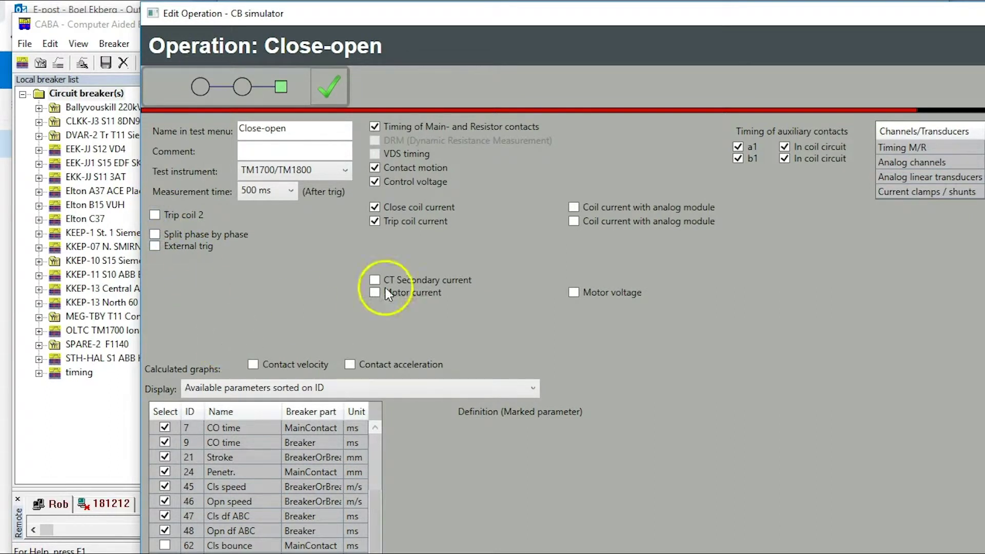
left_click(405, 225)
left_click(390, 387)
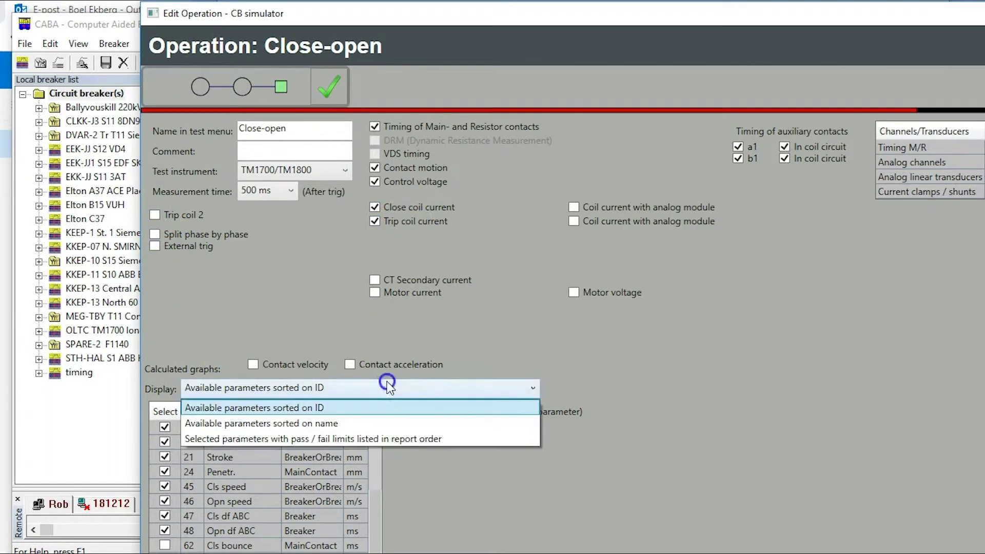
left_click(387, 431)
left_click(330, 85)
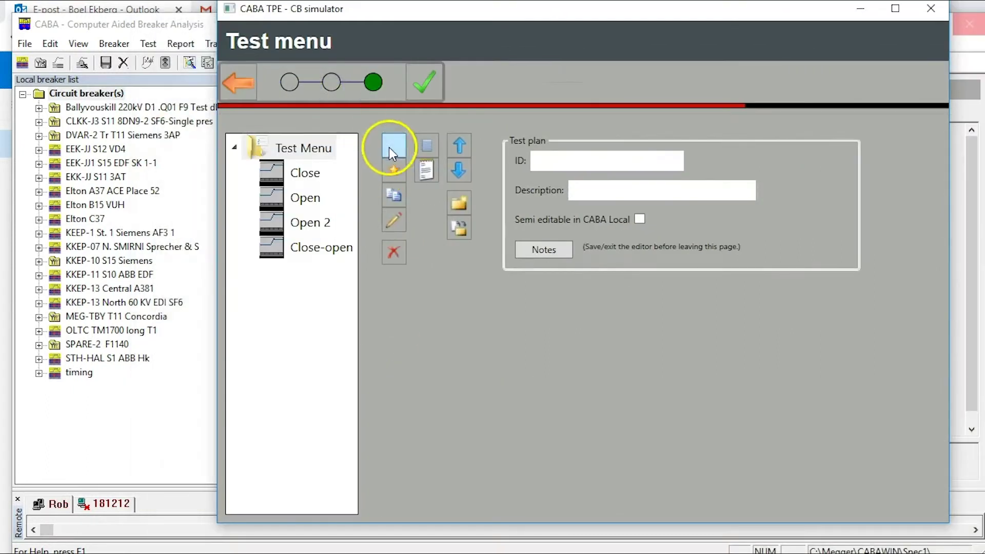
- Add an Open-close-open operation with its default settings
left_click(389, 147)
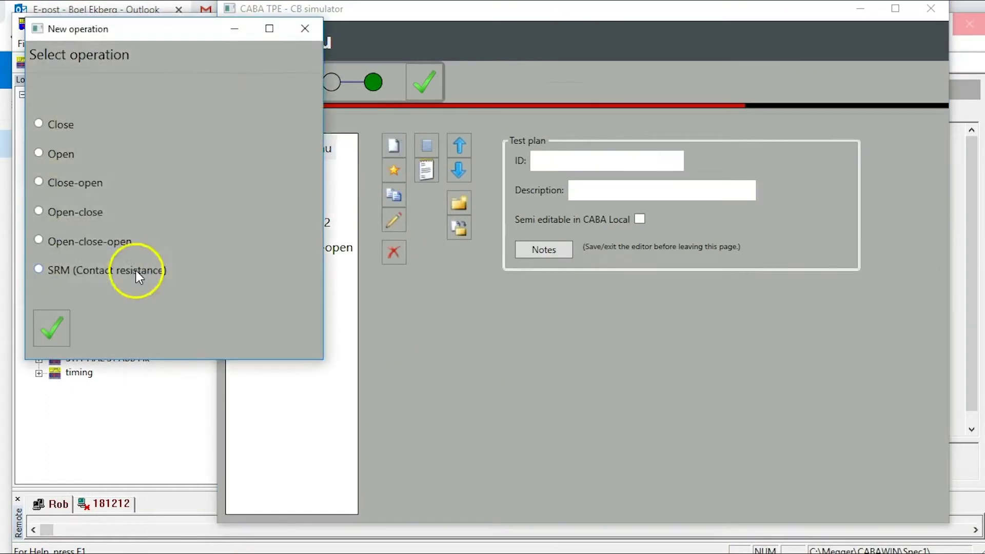
left_click(82, 241)
left_click(52, 331)
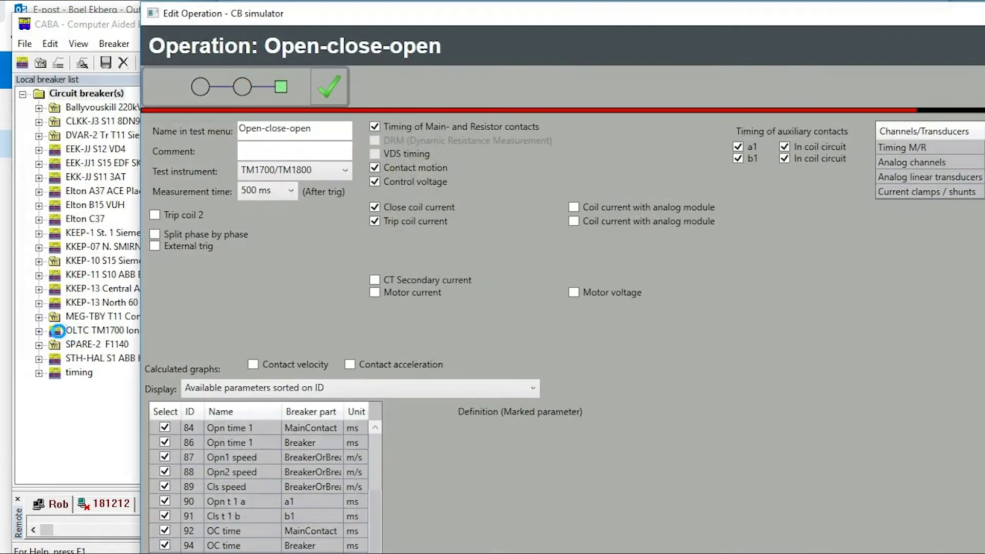
left_click(336, 95)
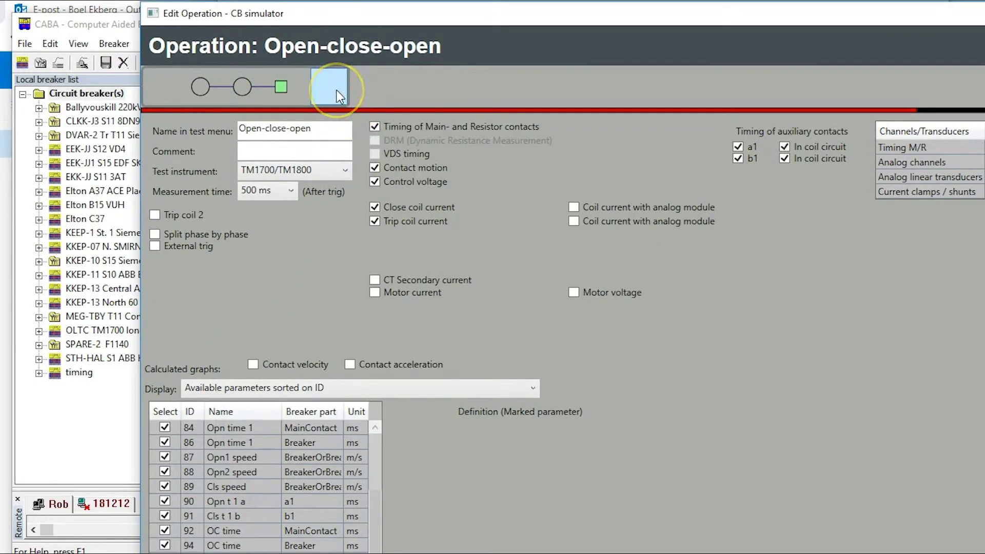
- Add a breaker notebook named 'Notes CB'
left_click(463, 149)
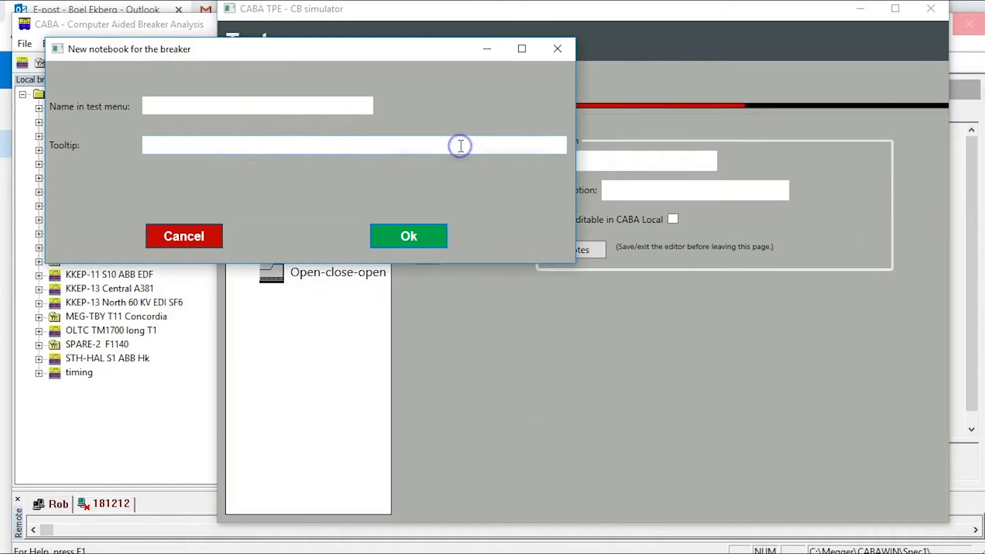
type("Notes CB")
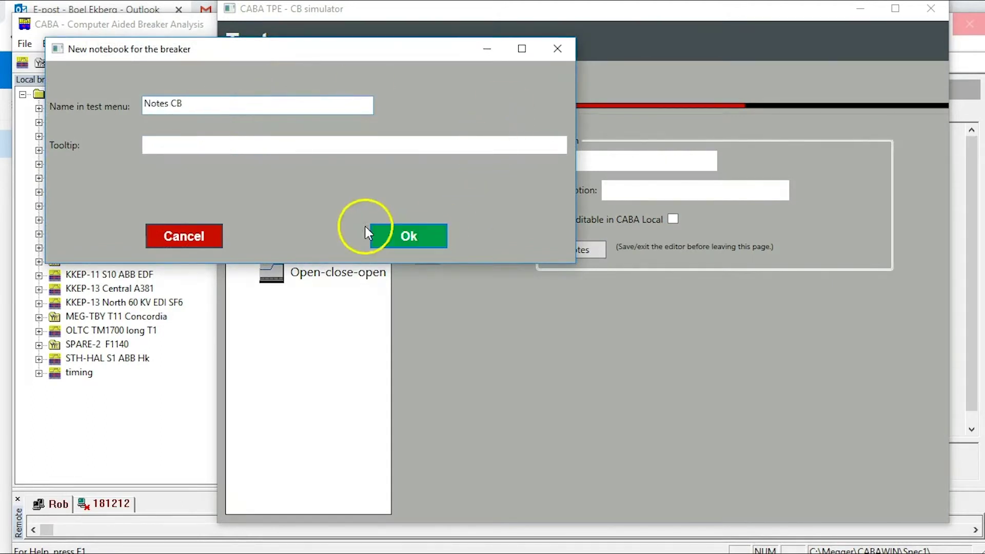
left_click(377, 233)
- Add a test notebook named 'Notes Test'
left_click(462, 171)
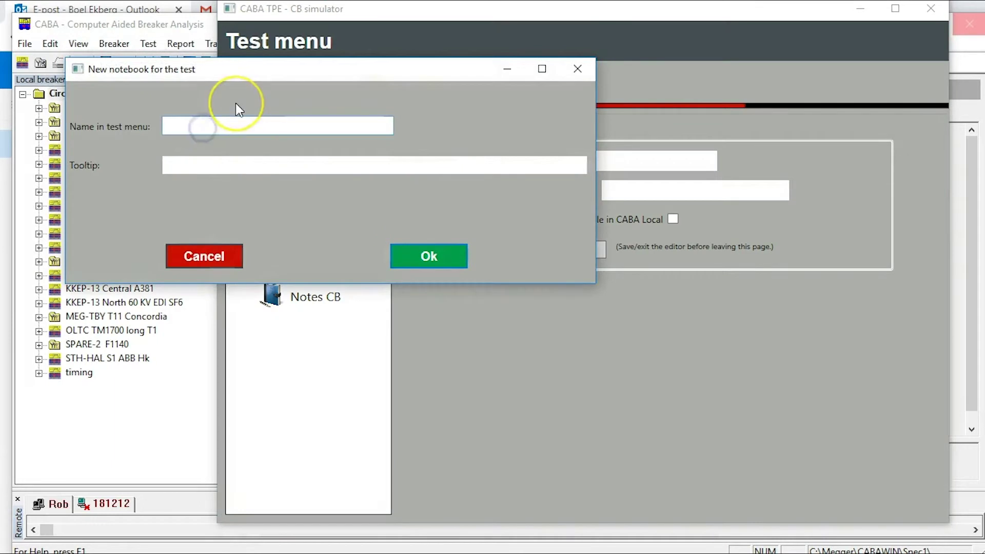
type("Notes Test")
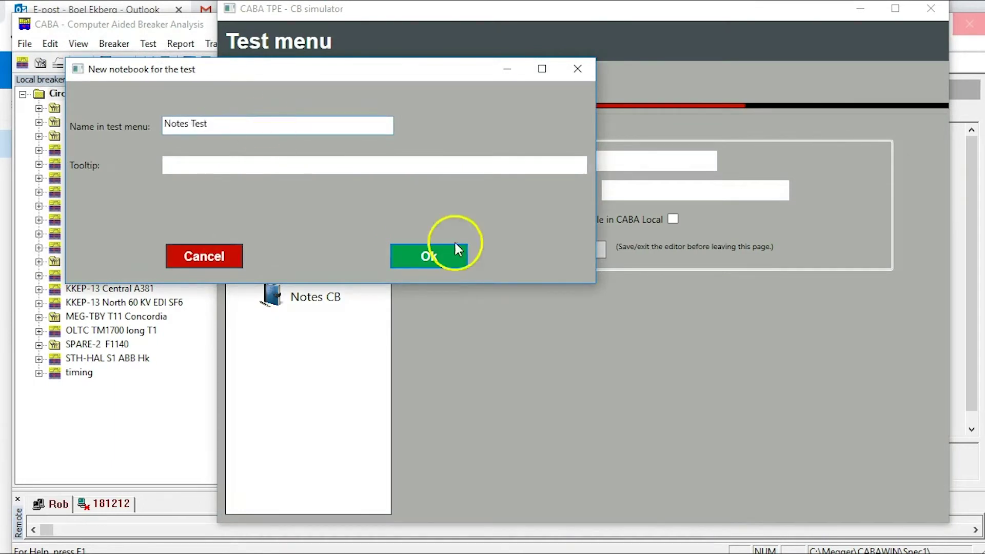
left_click(452, 252)
- Set the test plan ID to 'CB simulator plan', check its notes, and save the plan
left_click(590, 156)
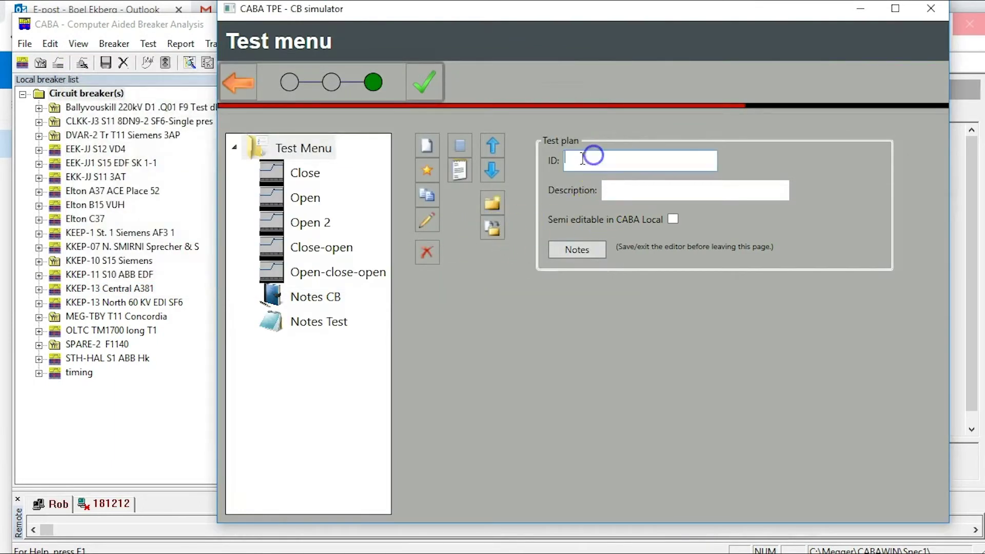
type("CB simulator plan")
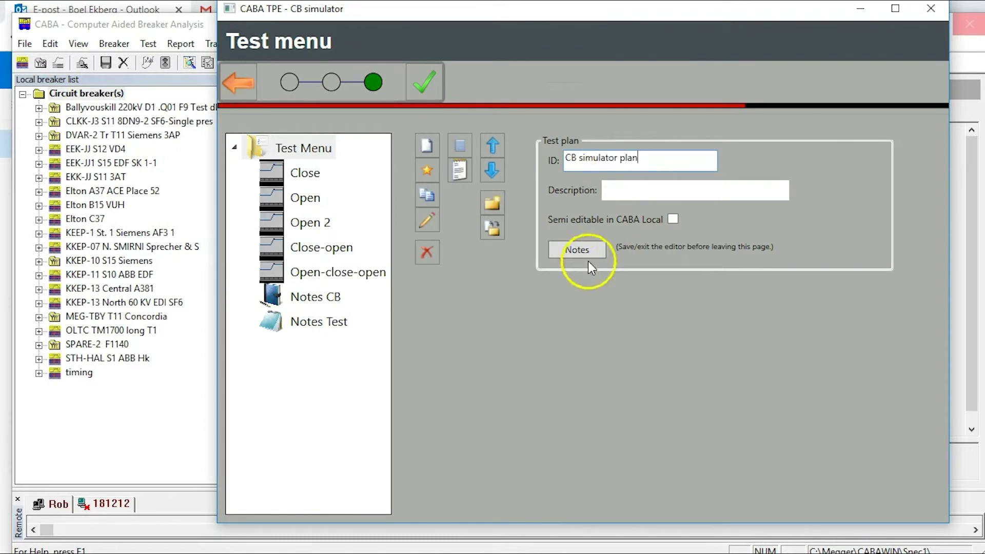
left_click(569, 250)
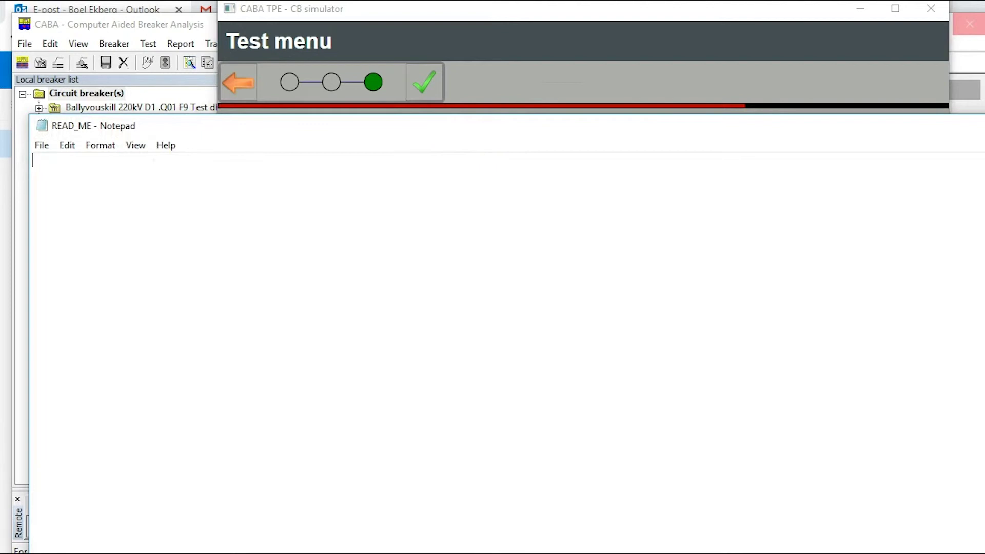
key("alt+F4")
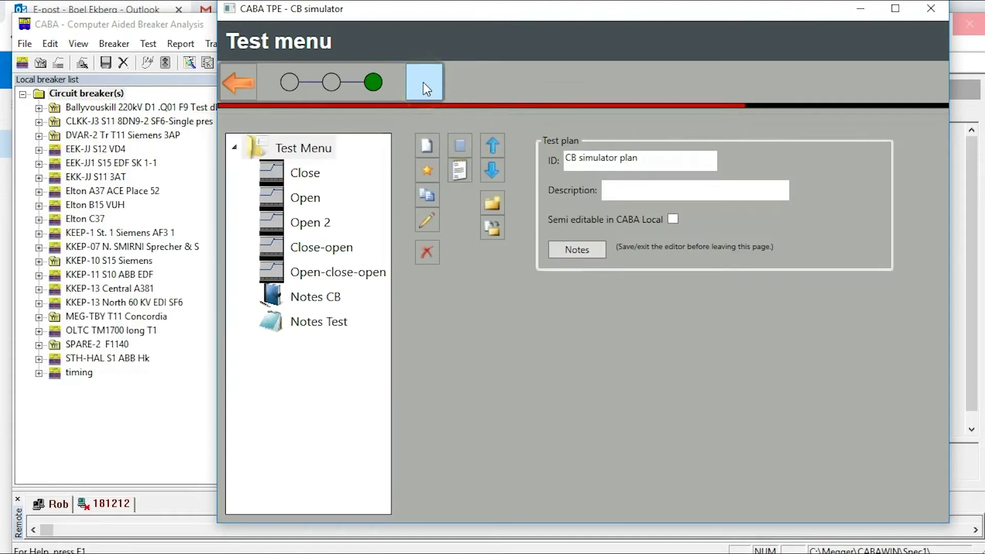
left_click(424, 84)
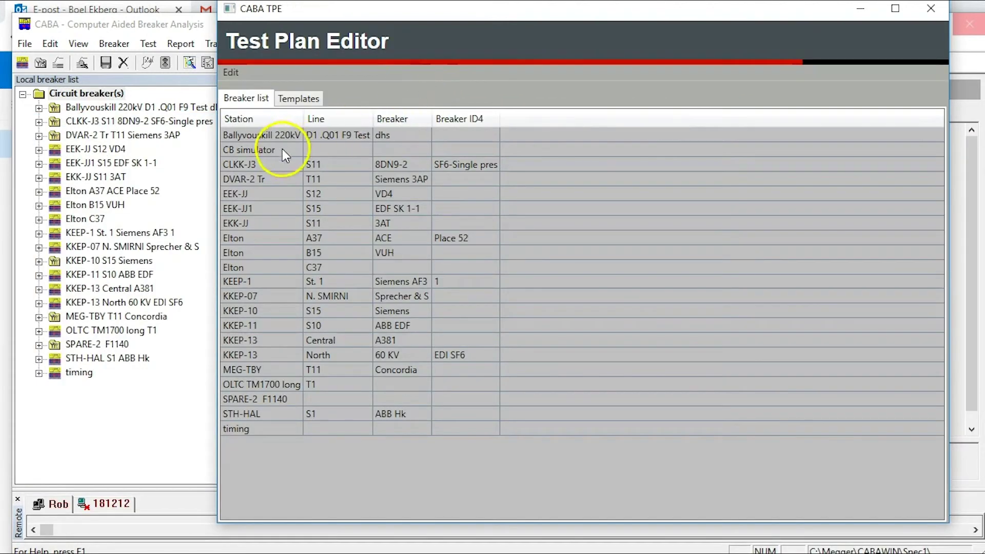
- Close the Test Plan Editor and create a new test for the CB simulator breaker
left_click(283, 149)
left_click(931, 8)
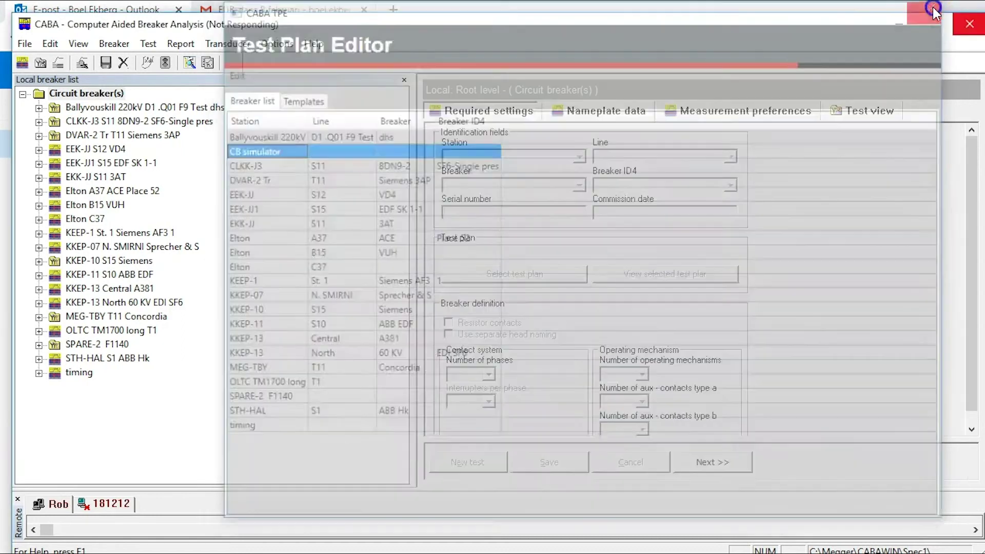
left_click(82, 121)
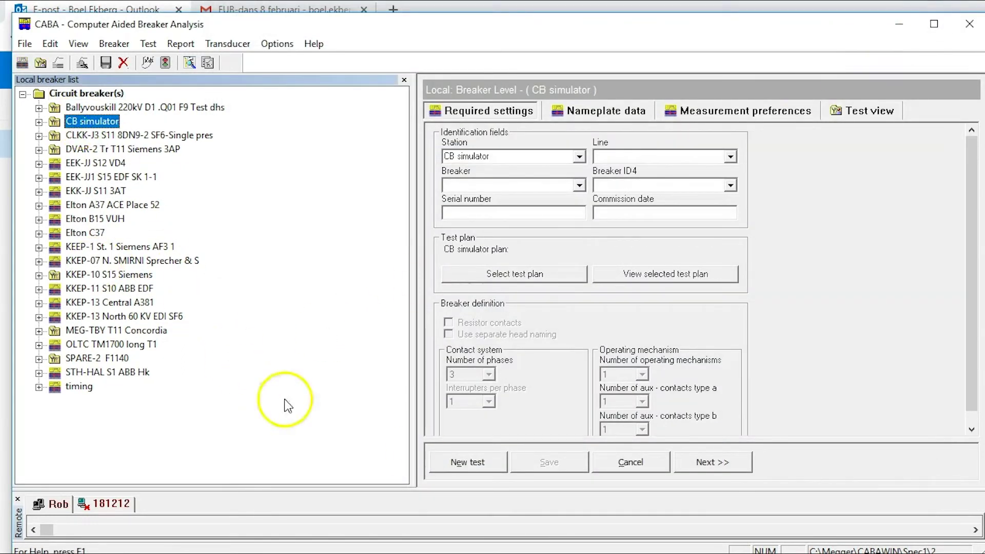
left_click(451, 462)
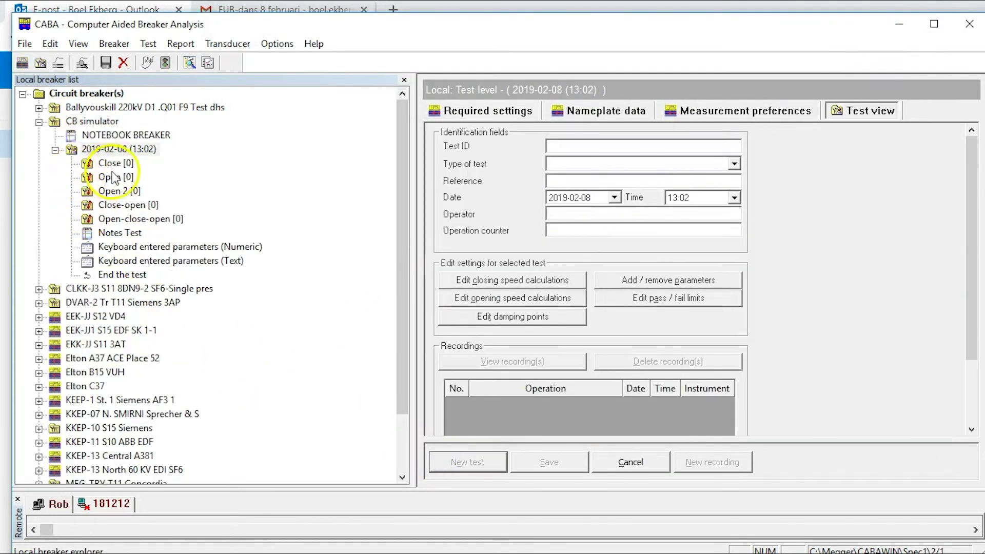
left_click(114, 164)
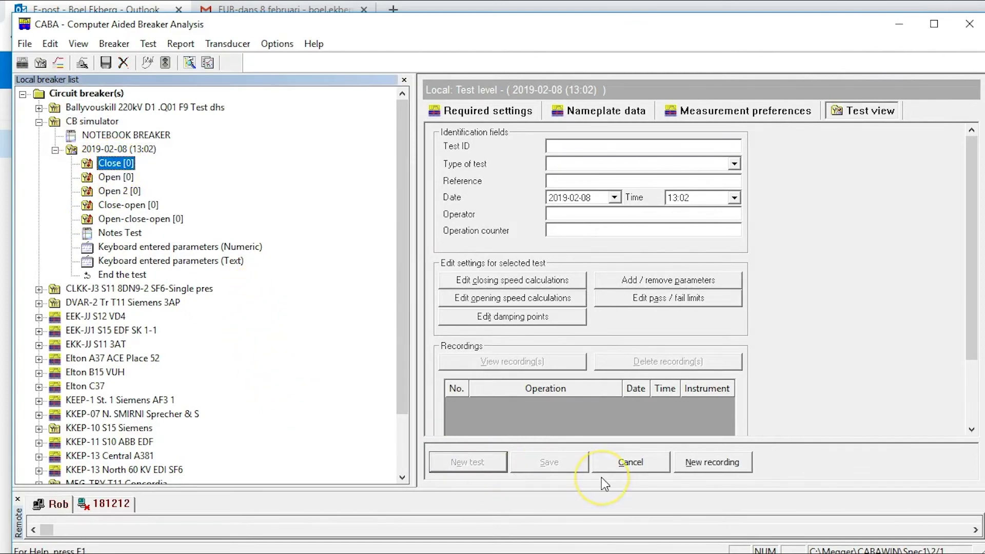